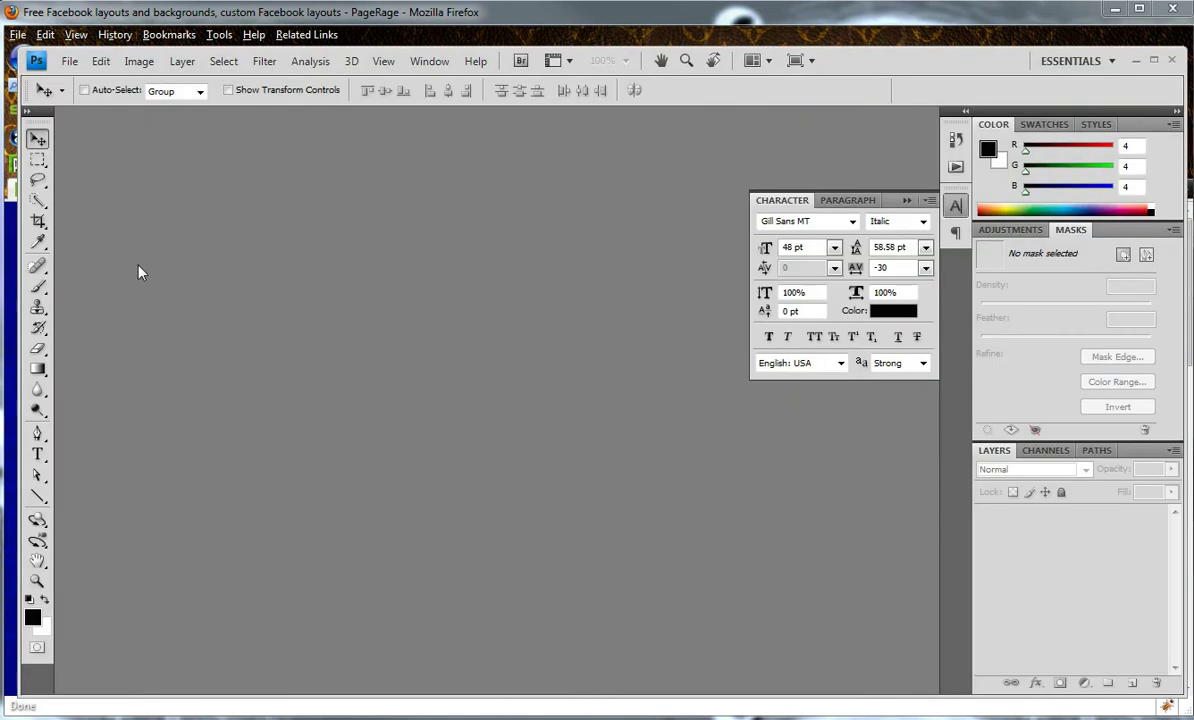
Create a new white 1020×80-pixel, 96 ppi document named TitleBar.
click(67, 64)
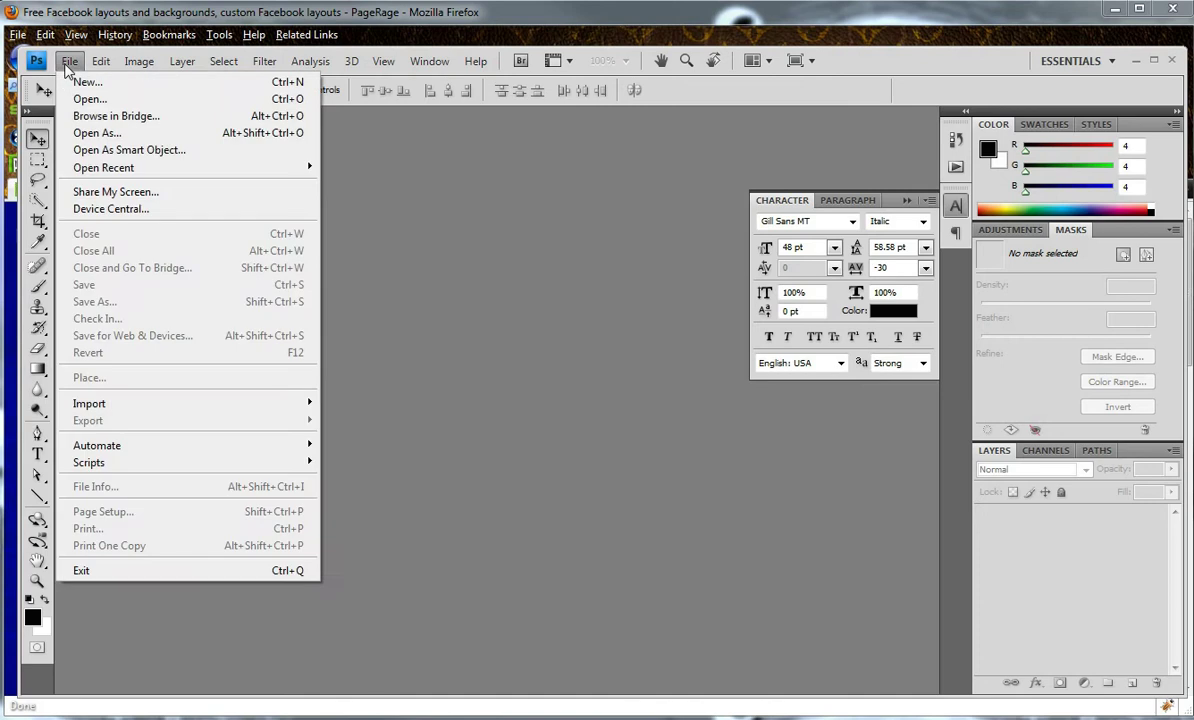
click(85, 82)
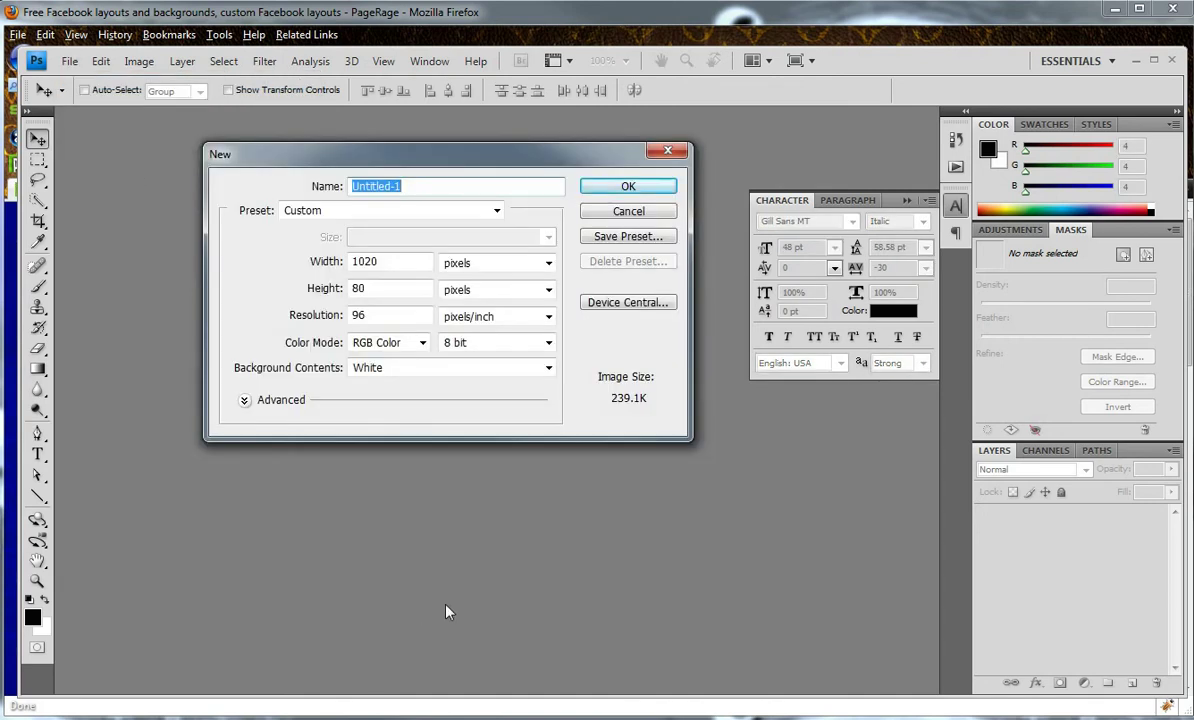
text(TitleBar)
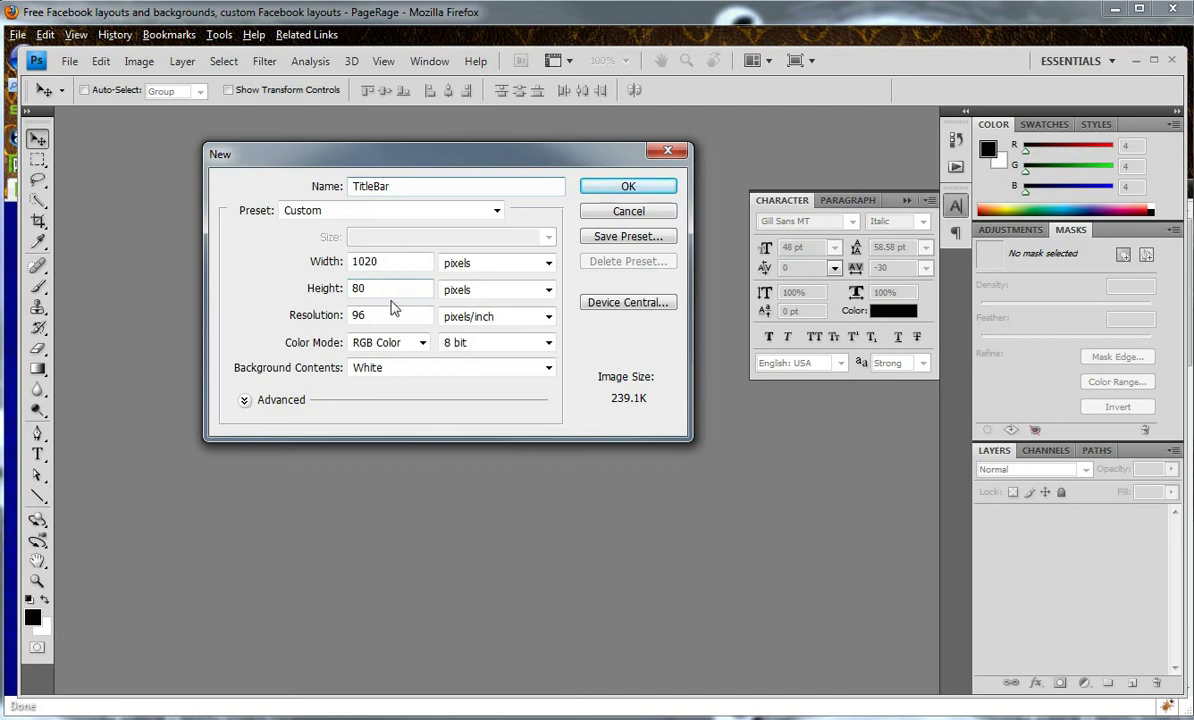
click(627, 187)
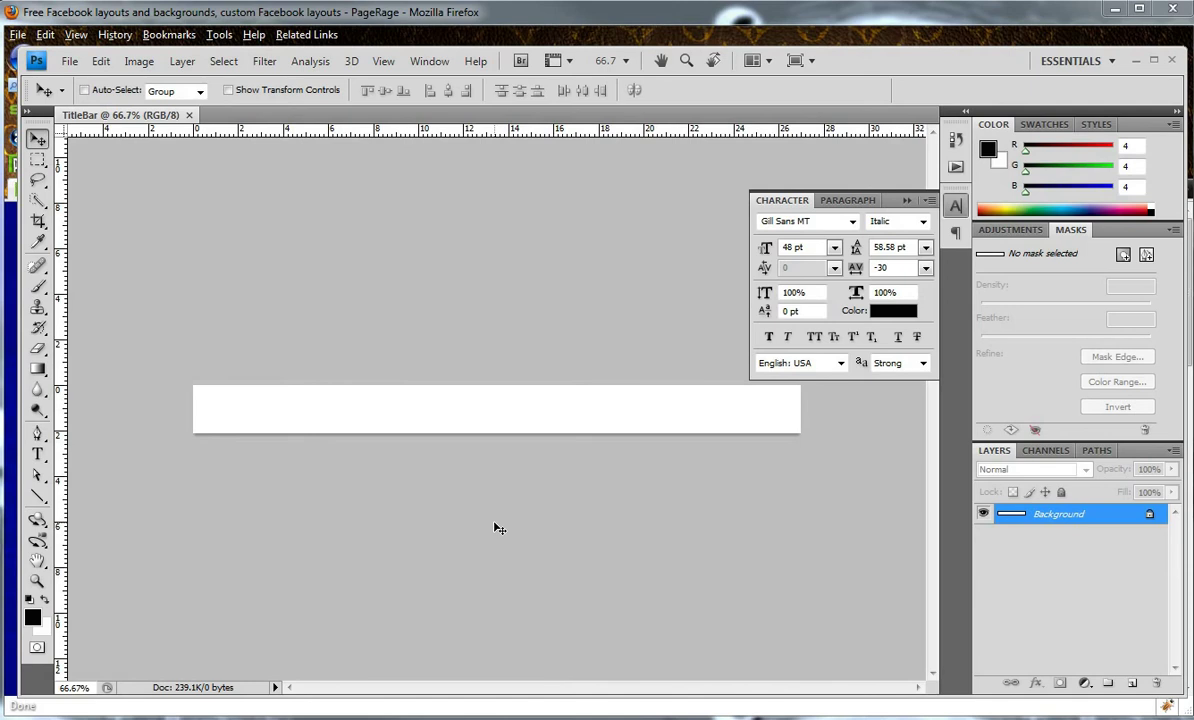
click(34, 619)
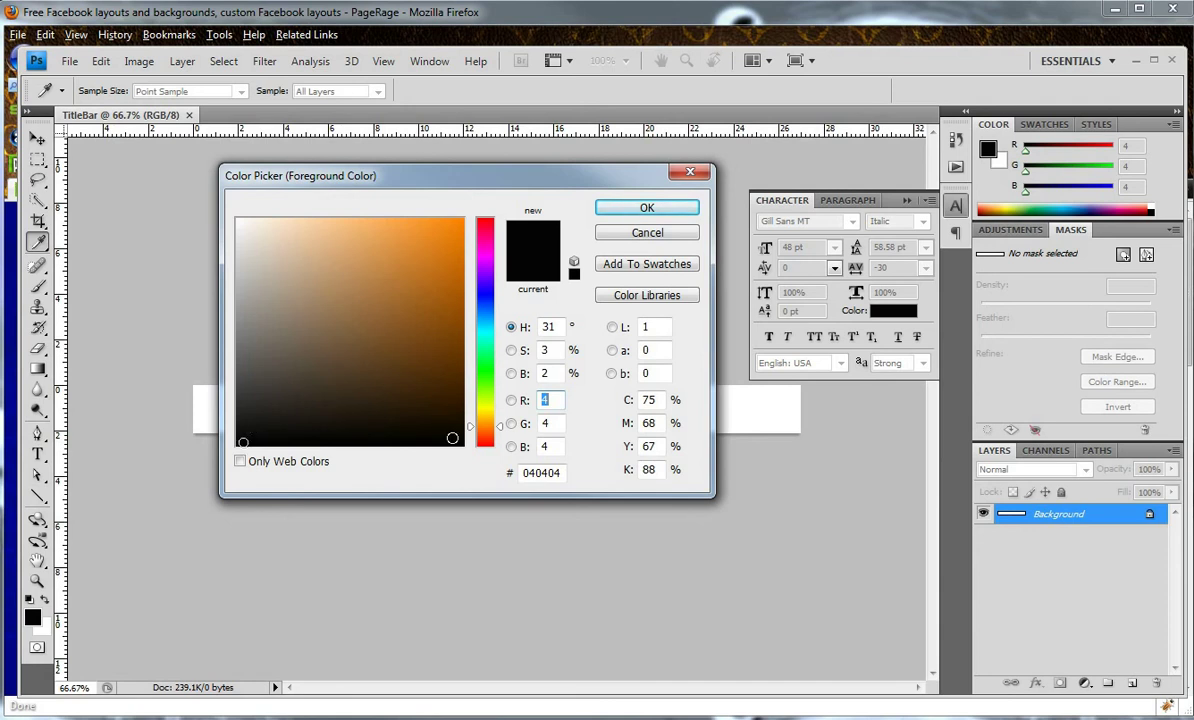
click(503, 408)
drag(503, 408, 500, 358)
click(647, 208)
key(v)
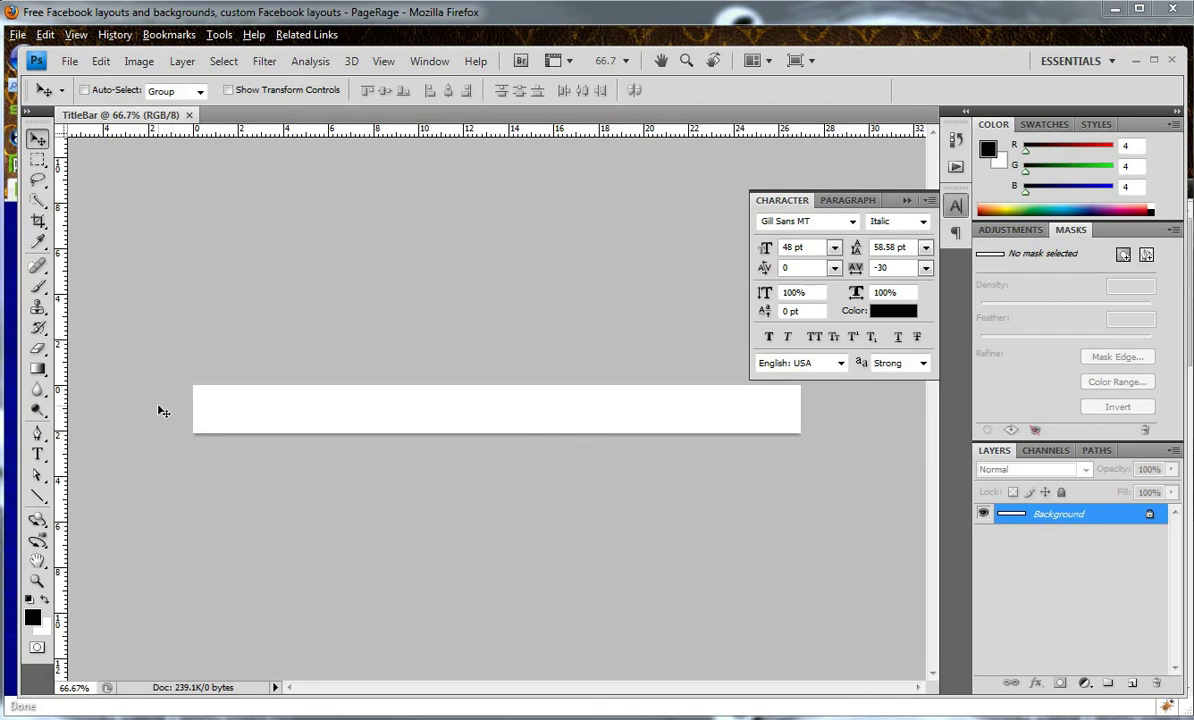
Fill the TitleBar canvas with black using repeated gradient drags across the bar.
click(38, 370)
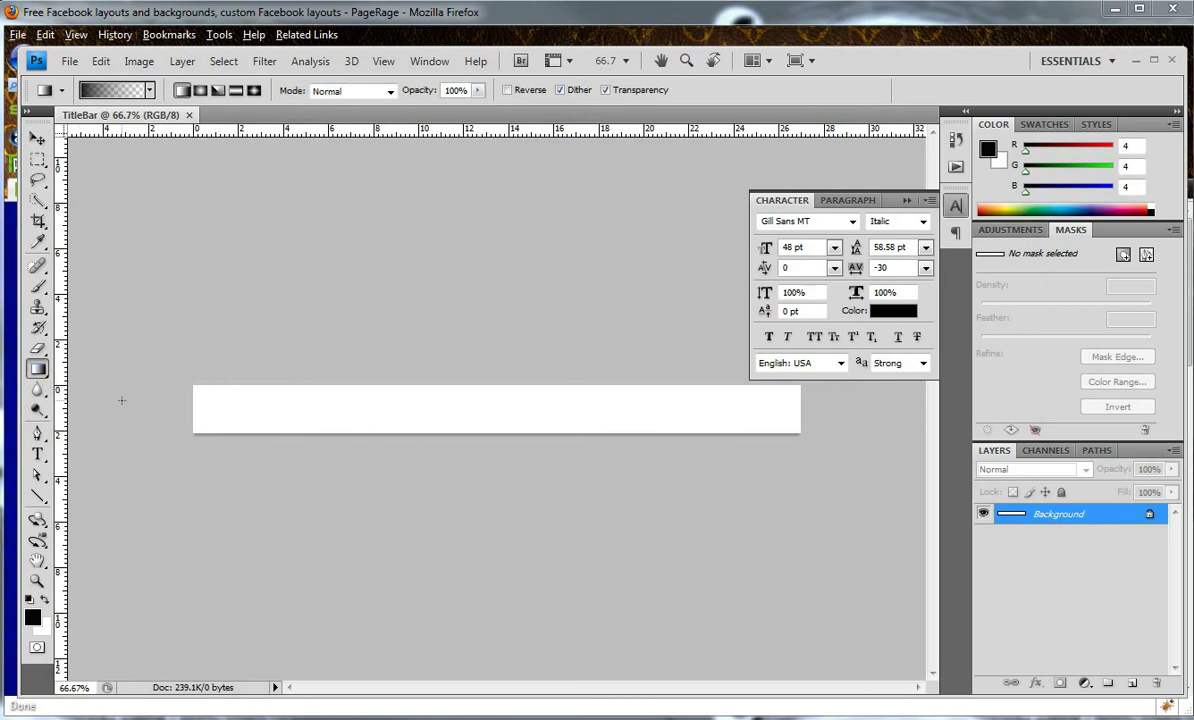
mouse_move(153, 410)
mouse_down()
mouse_move(888, 410)
mouse_move(106, 411)
mouse_up()
drag(484, 324, 510, 282)
drag(165, 408, 760, 408)
drag(848, 413, 131, 413)
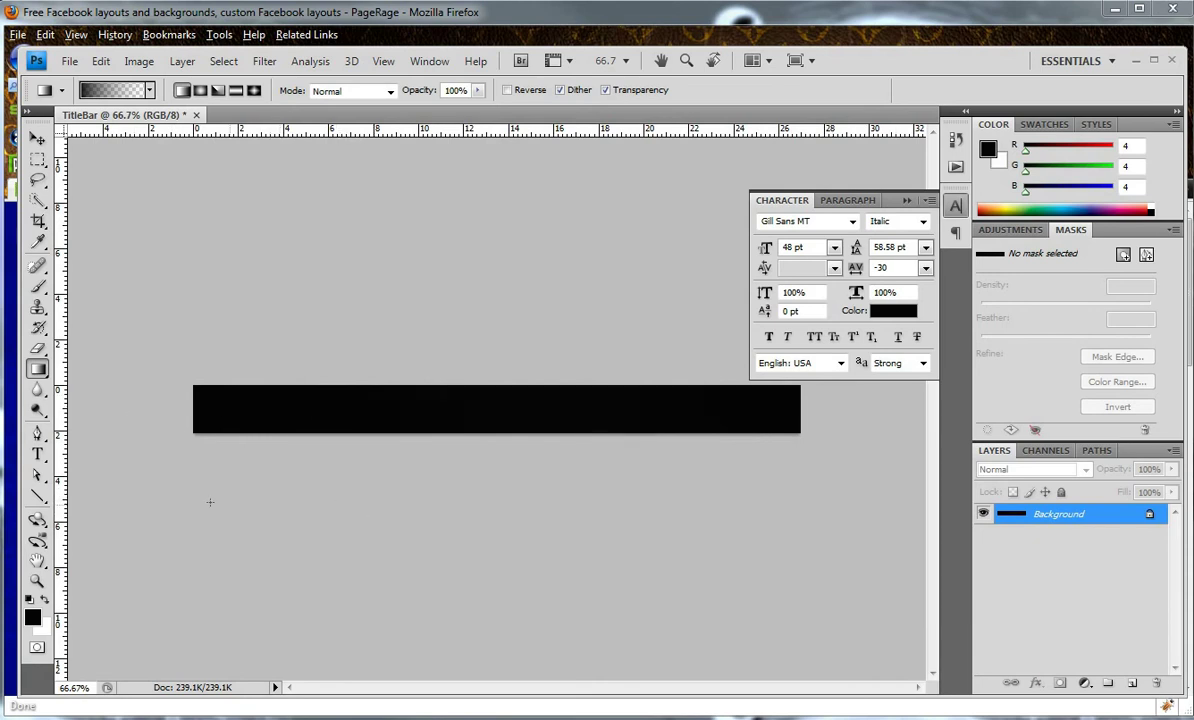
Add a text layer named Text on the right side of the black bar.
click(39, 456)
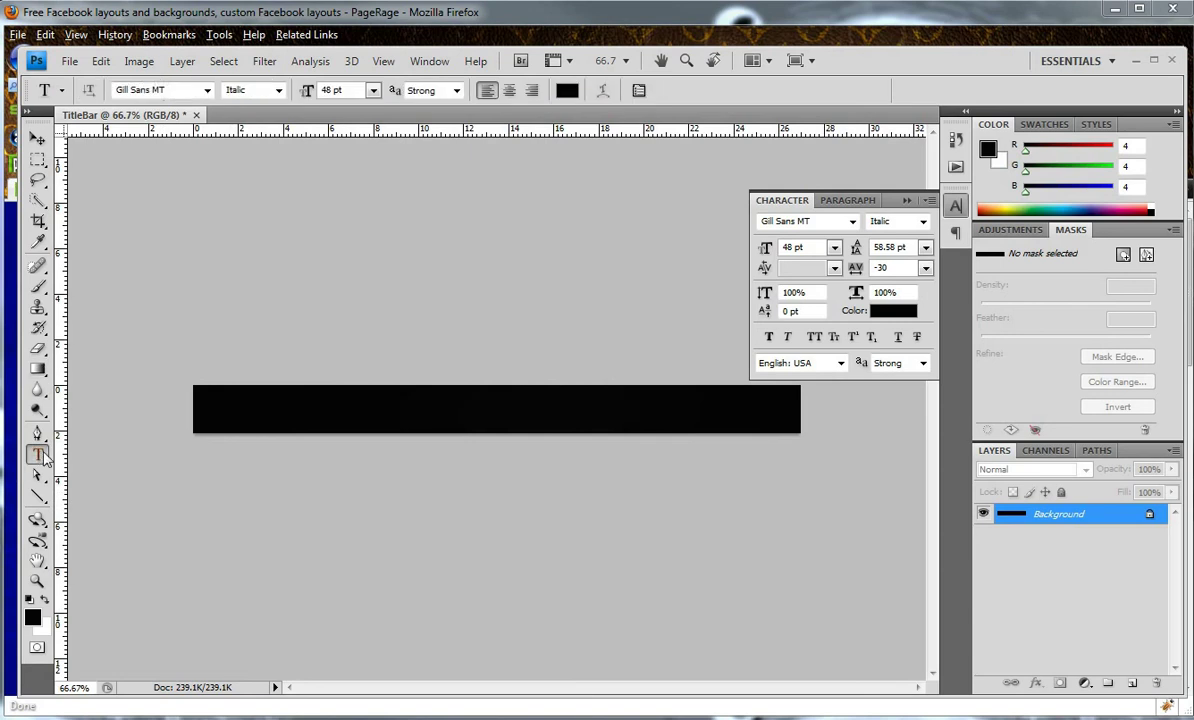
click(653, 418)
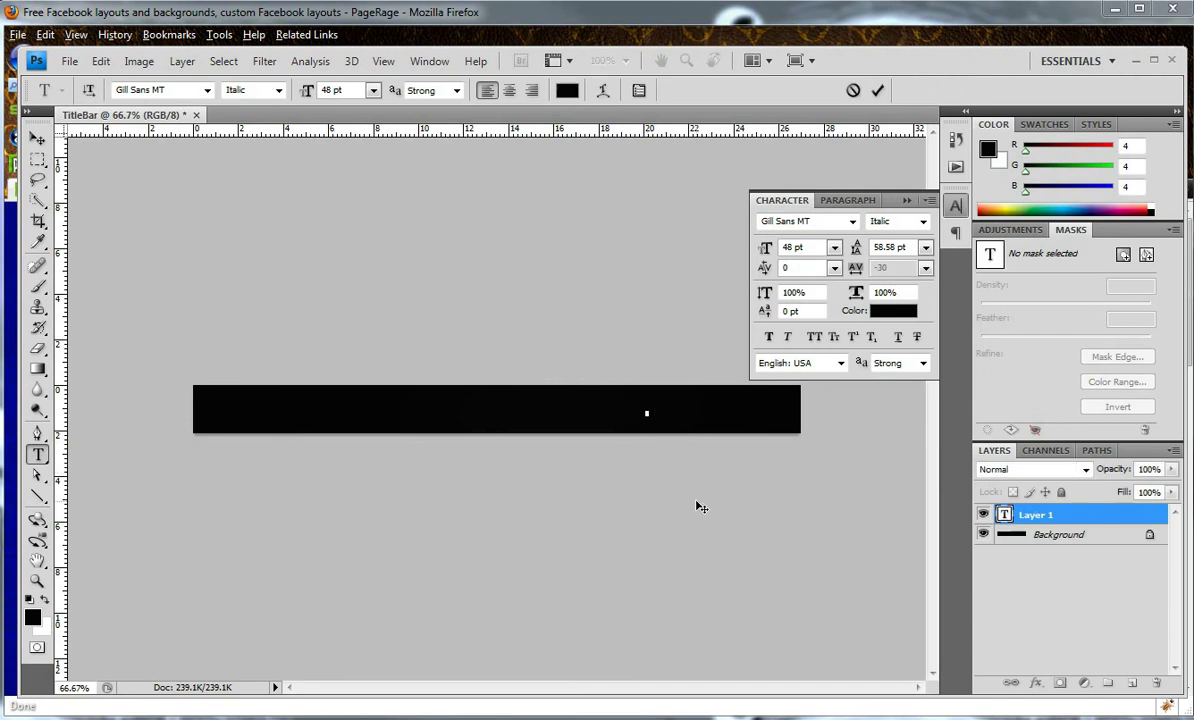
text(ag)
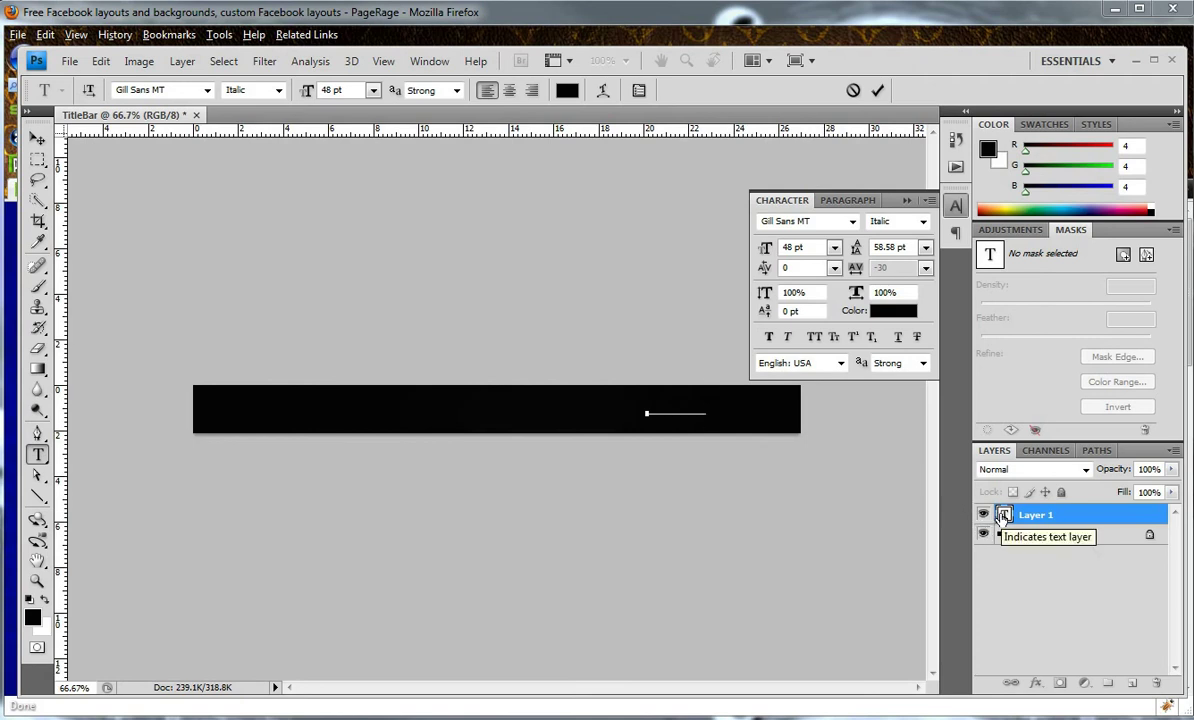
double_click(1004, 515)
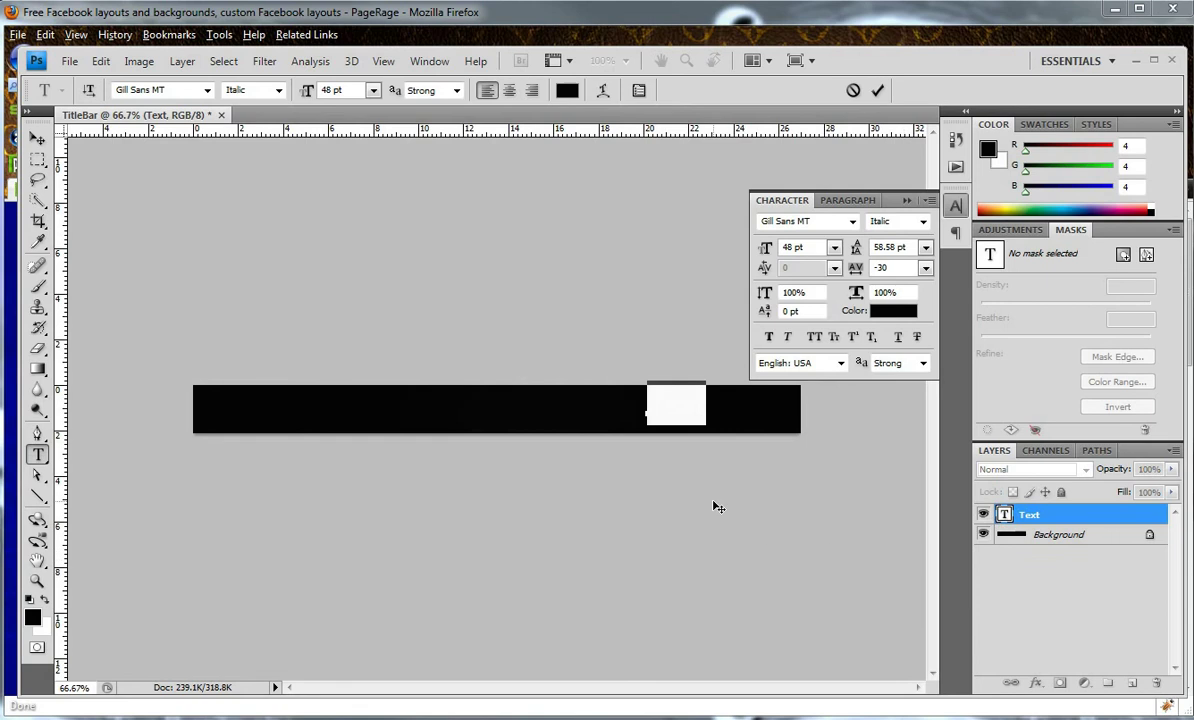
Style the text as Harlow Solid Italic, 48 pt, in light green.
click(208, 92)
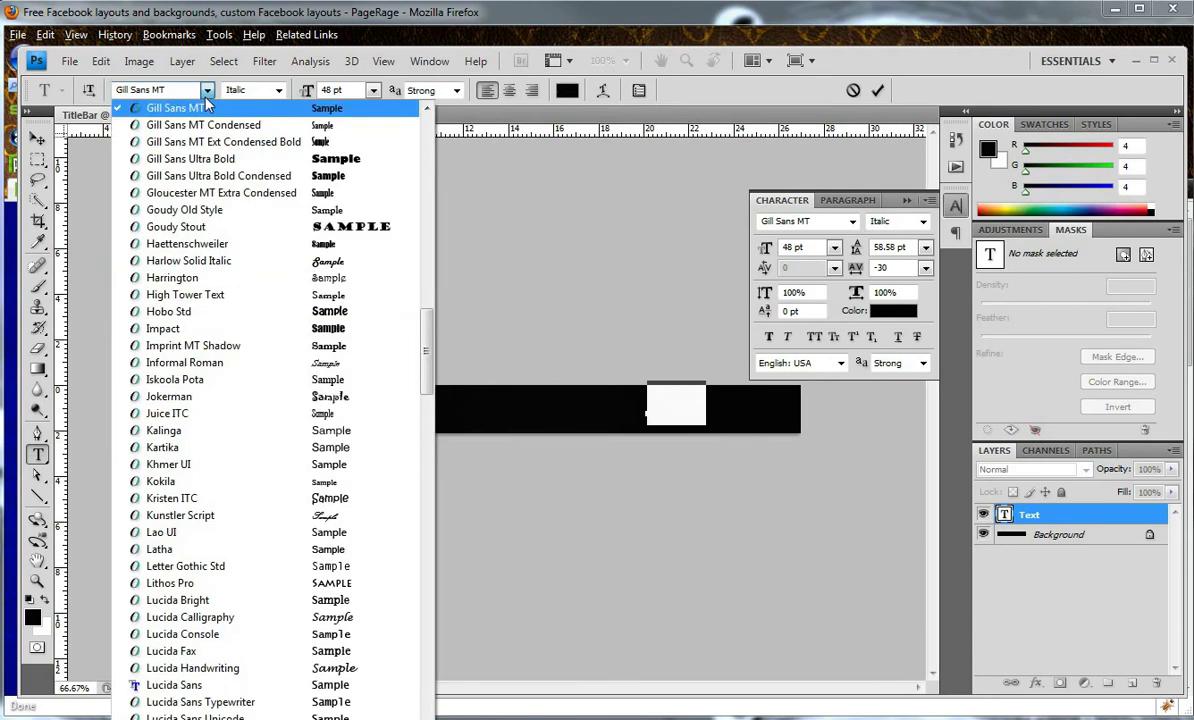
click(240, 264)
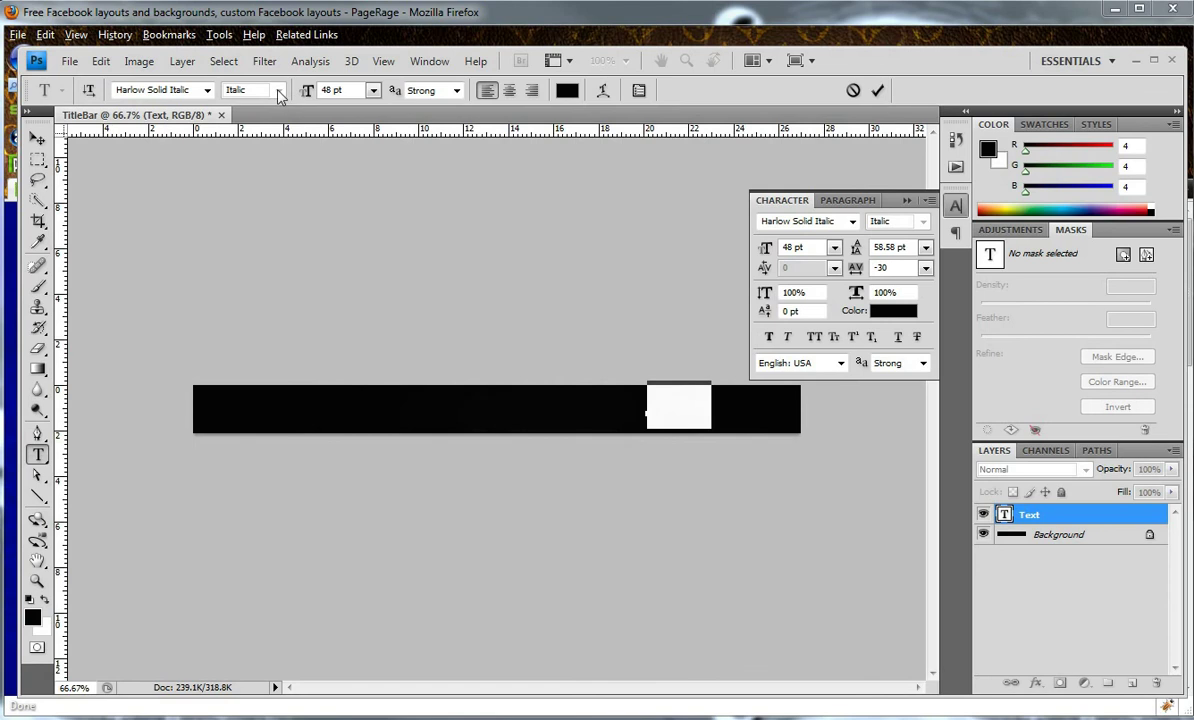
click(373, 91)
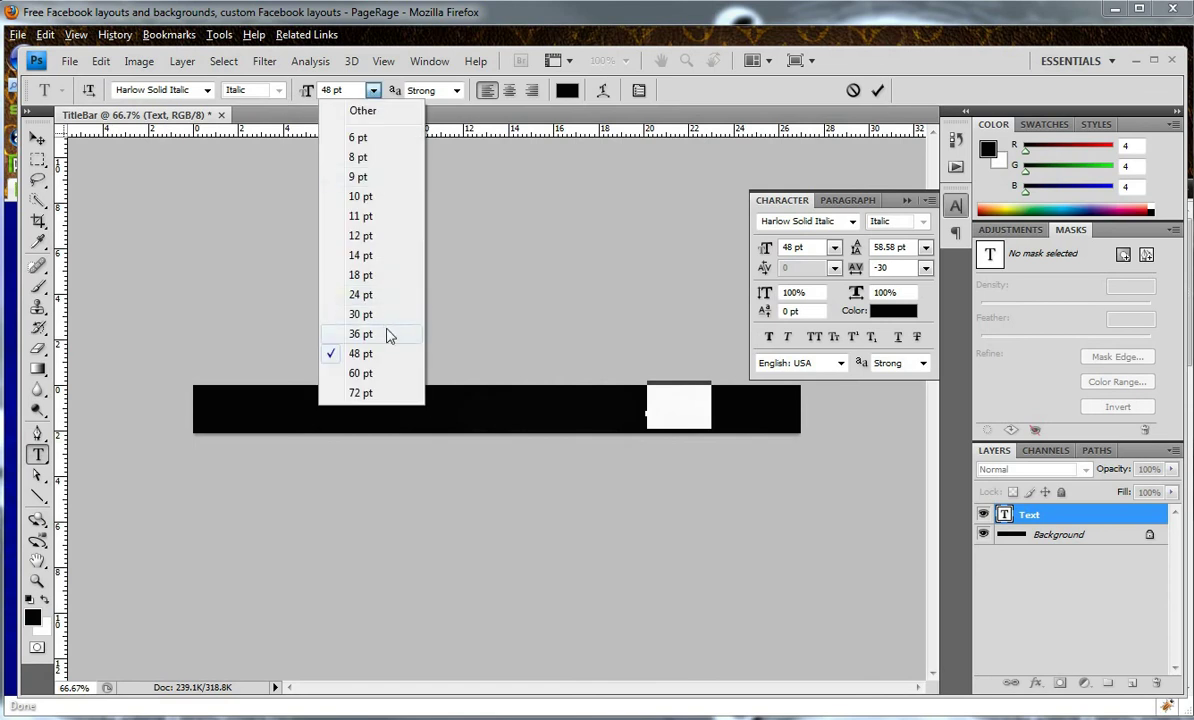
click(385, 322)
click(567, 90)
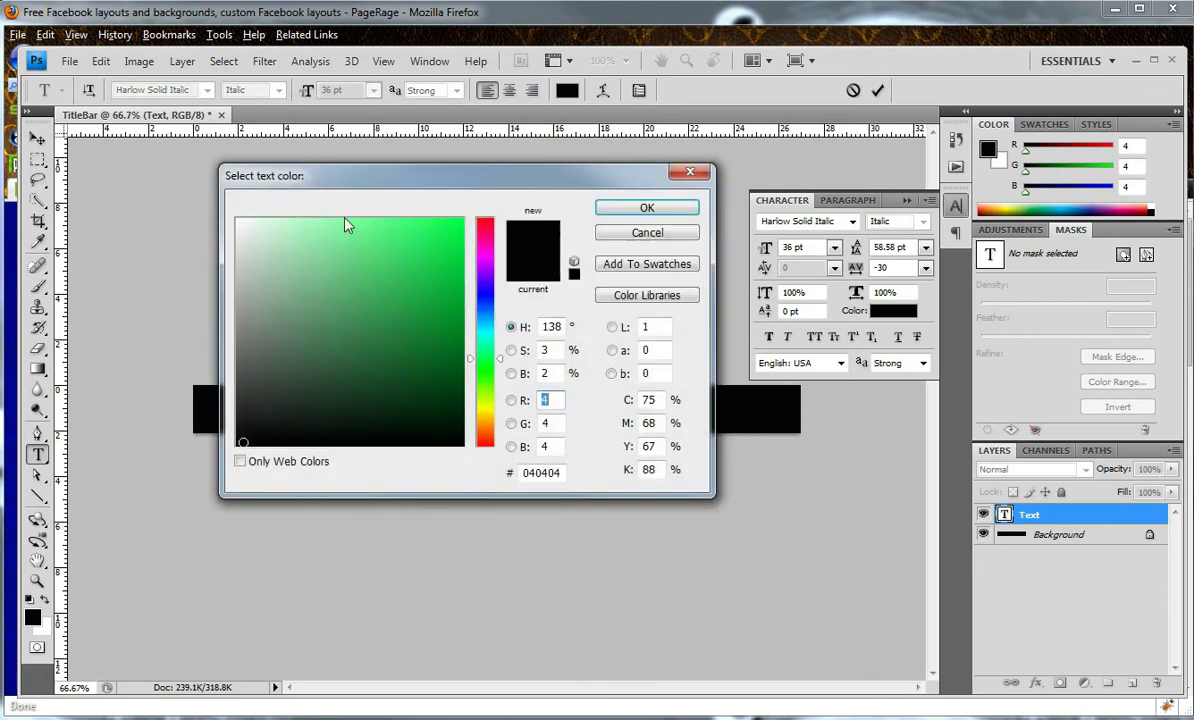
click(300, 237)
click(647, 209)
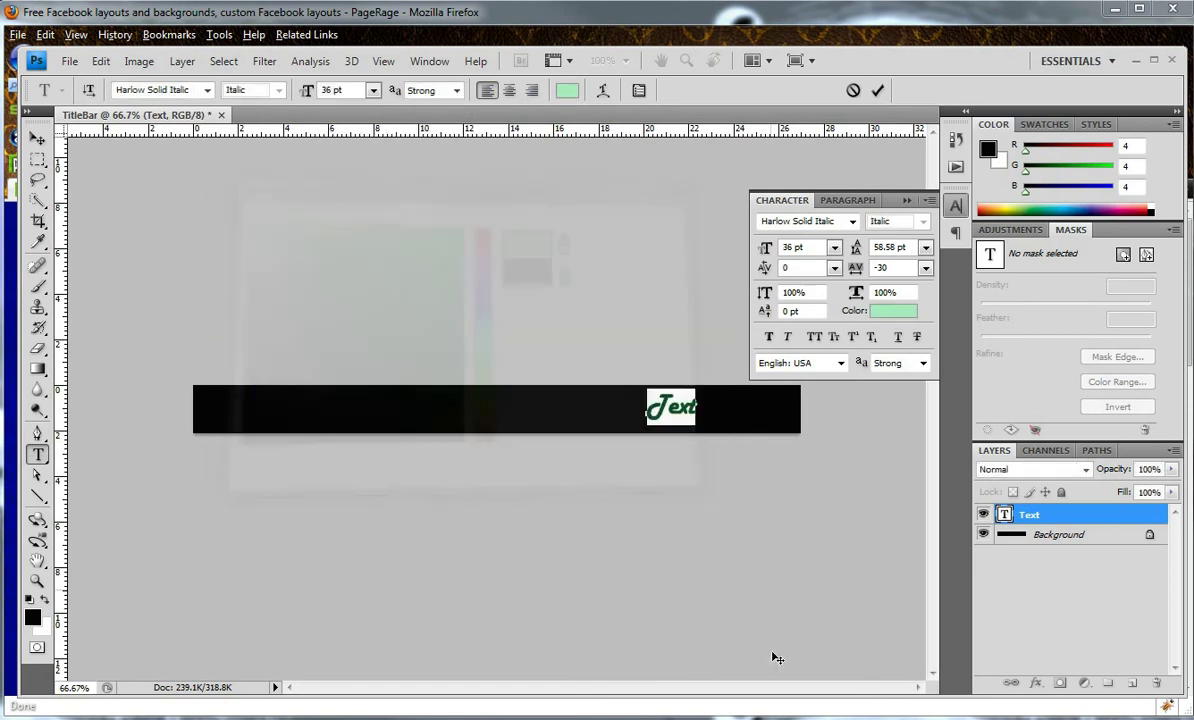
click(372, 91)
click(373, 353)
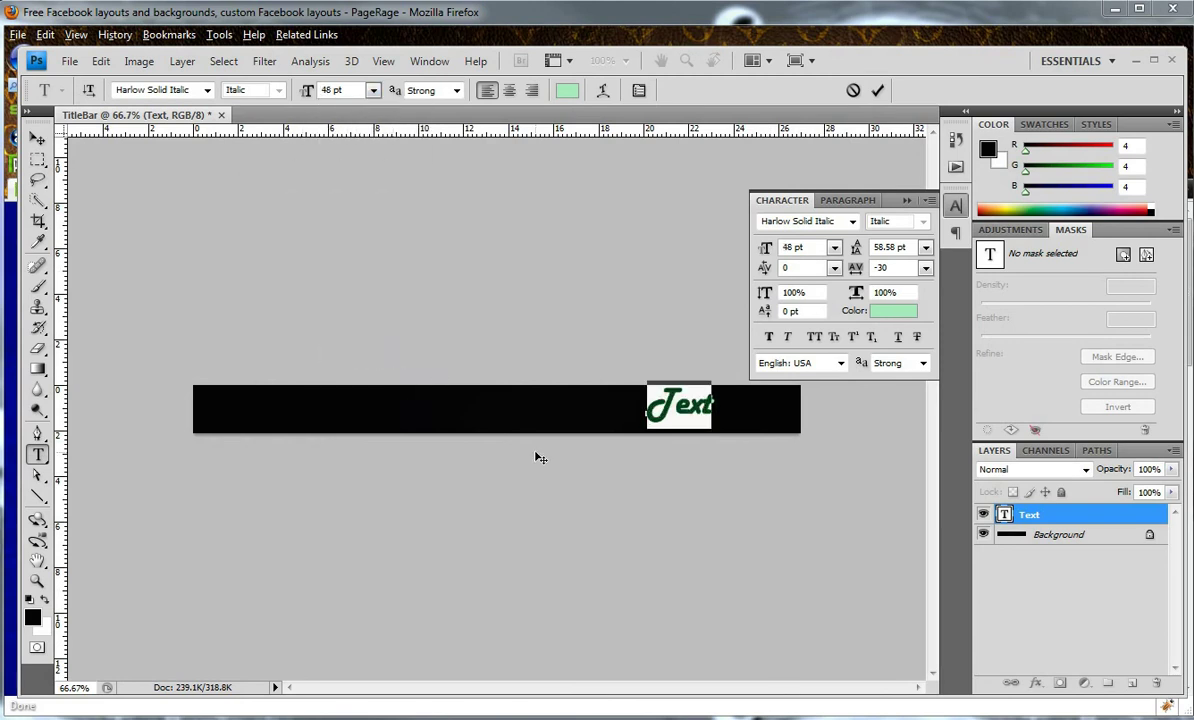
Commit the green Text and nudge it slightly on the bar.
click(37, 140)
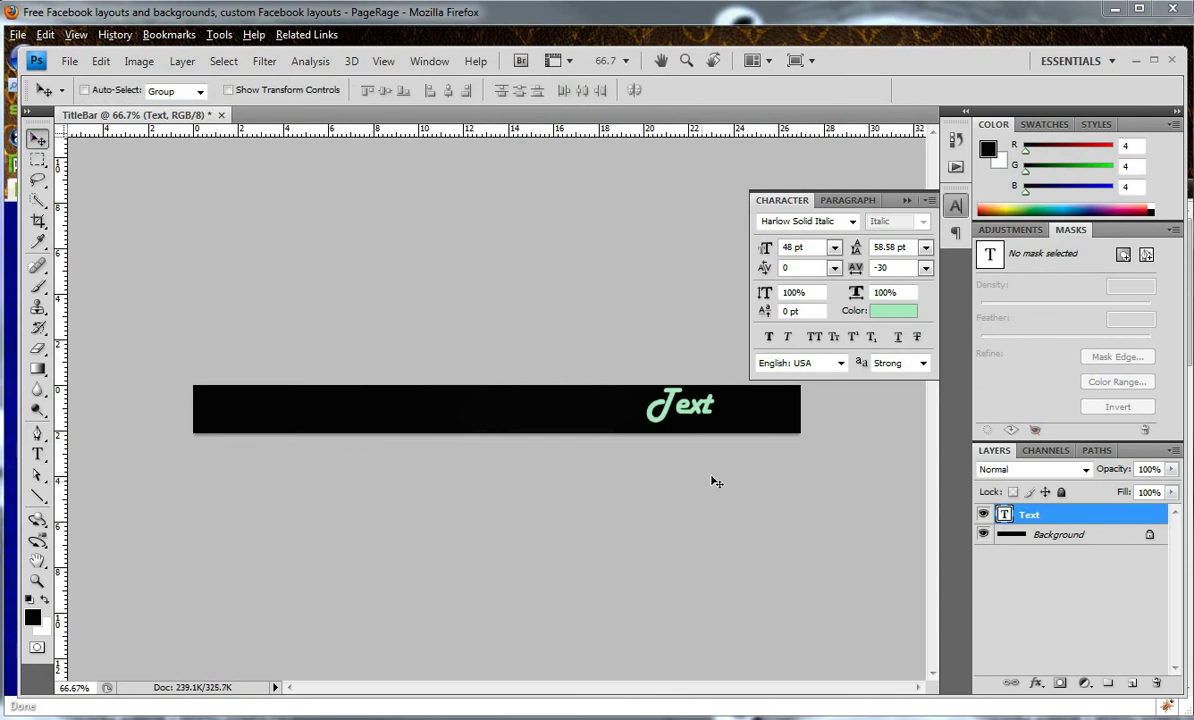
mouse_move(700, 415)
mouse_down()
mouse_move(740, 418)
mouse_move(718, 410)
mouse_move(705, 423)
mouse_up()
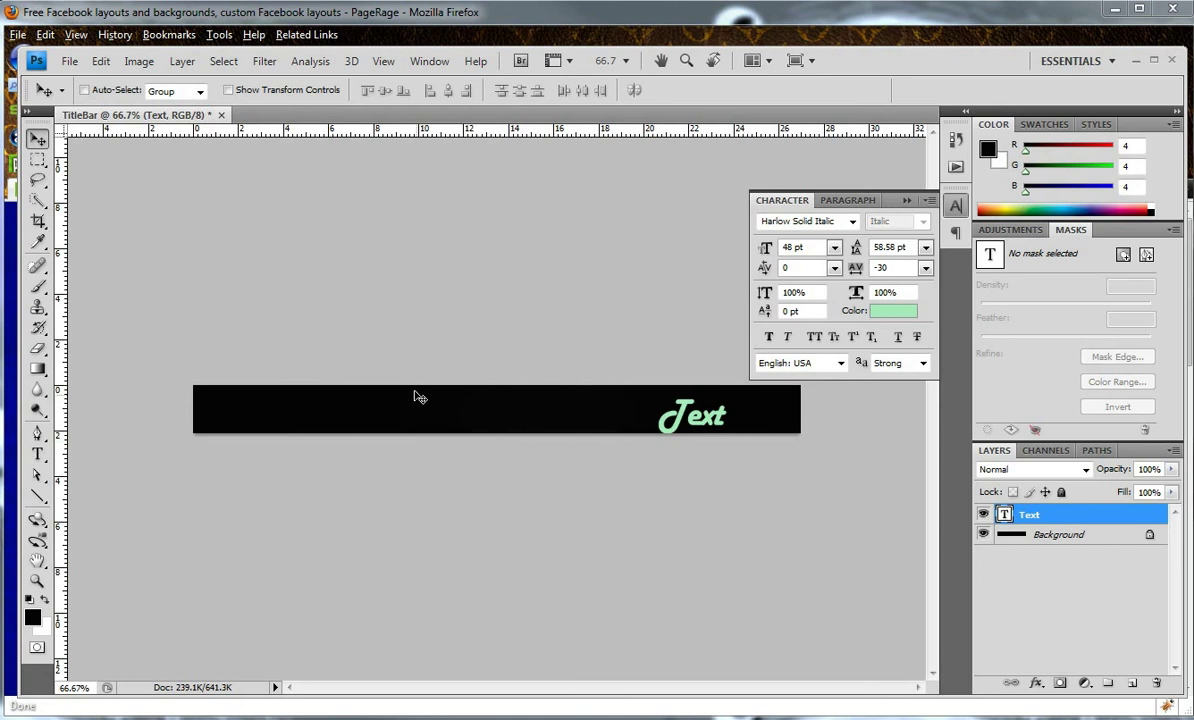
click(69, 61)
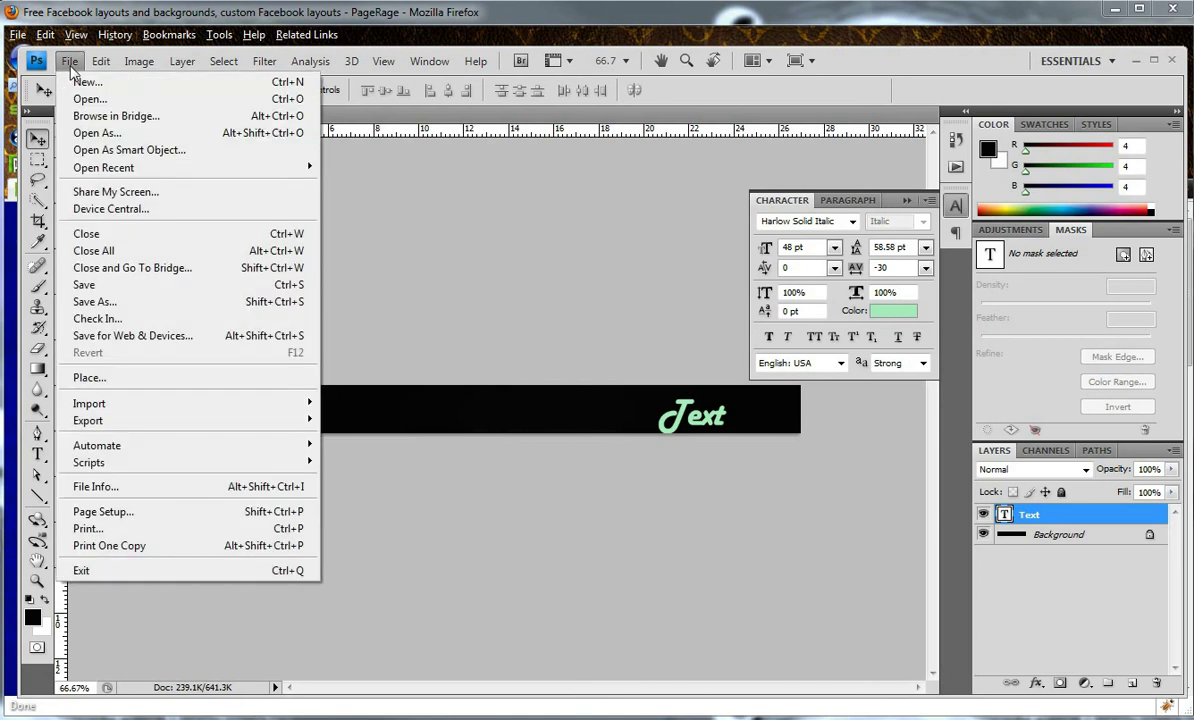
Export the title bar via Save for Web as JPEG High, overwriting TitleBar.jpg.
click(97, 338)
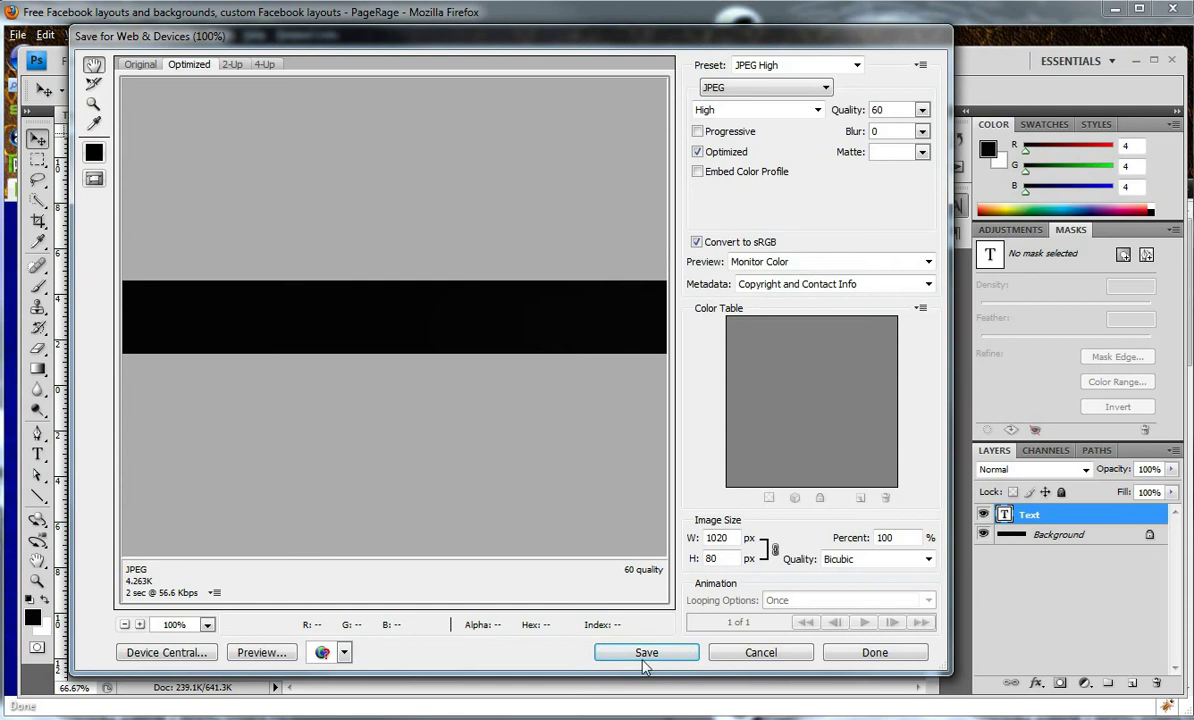
click(646, 655)
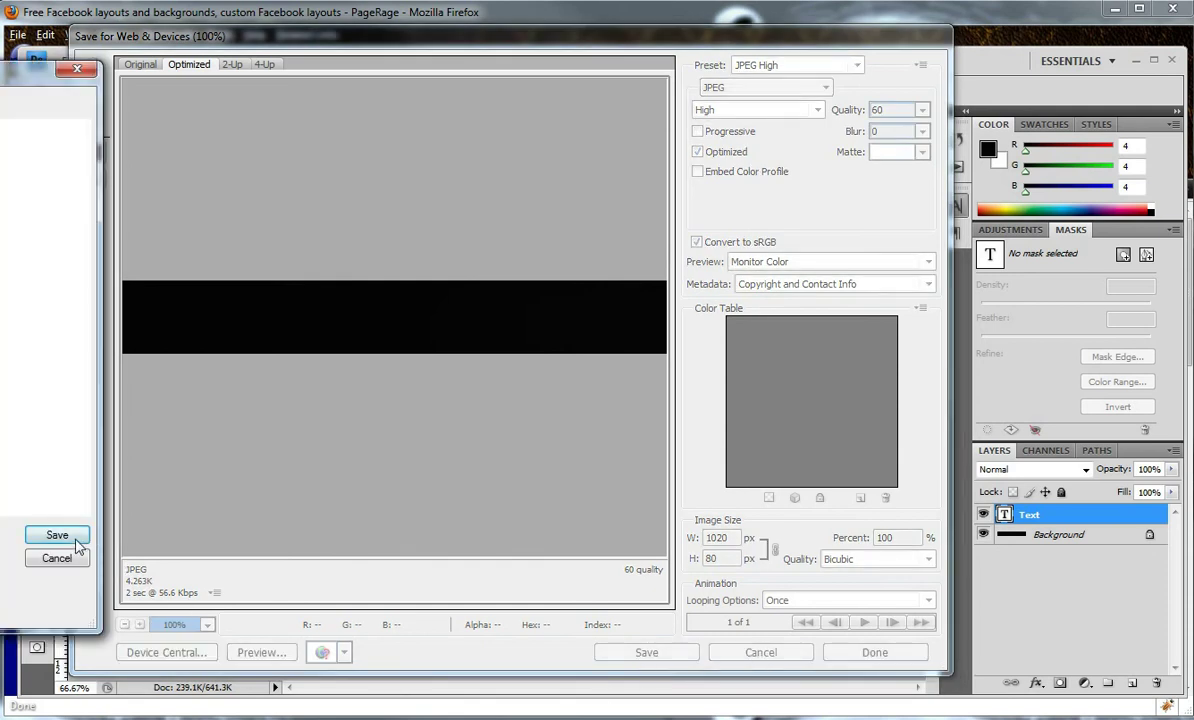
click(57, 536)
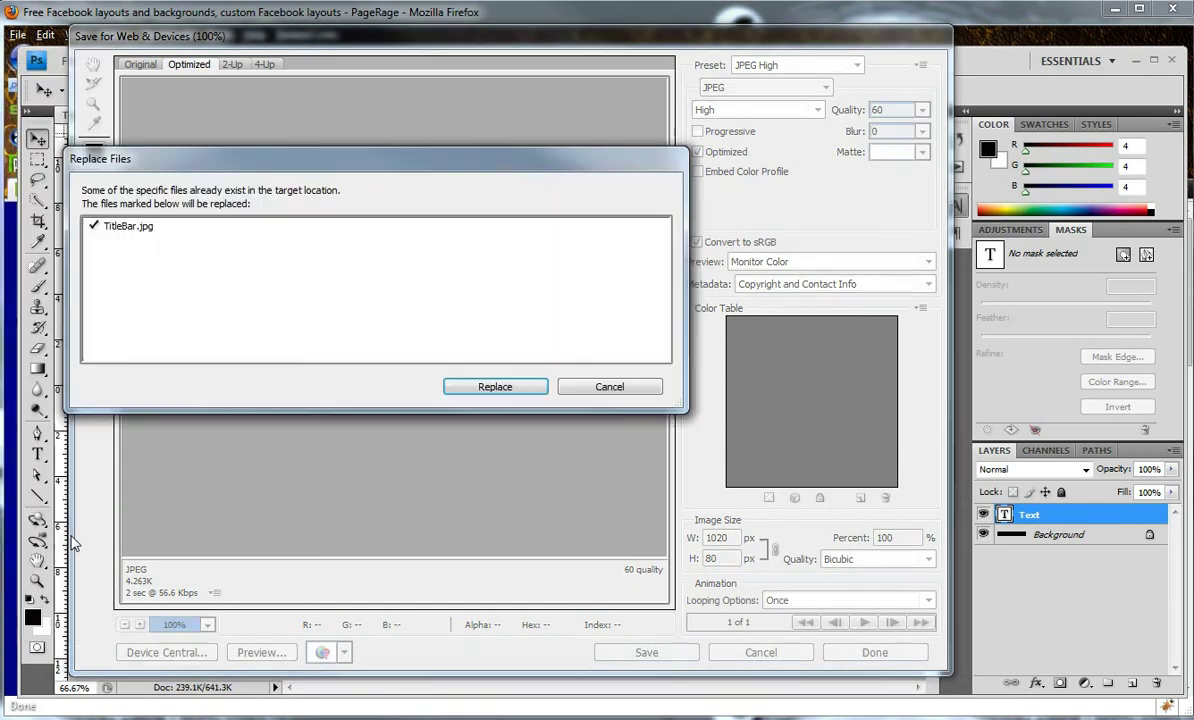
click(495, 387)
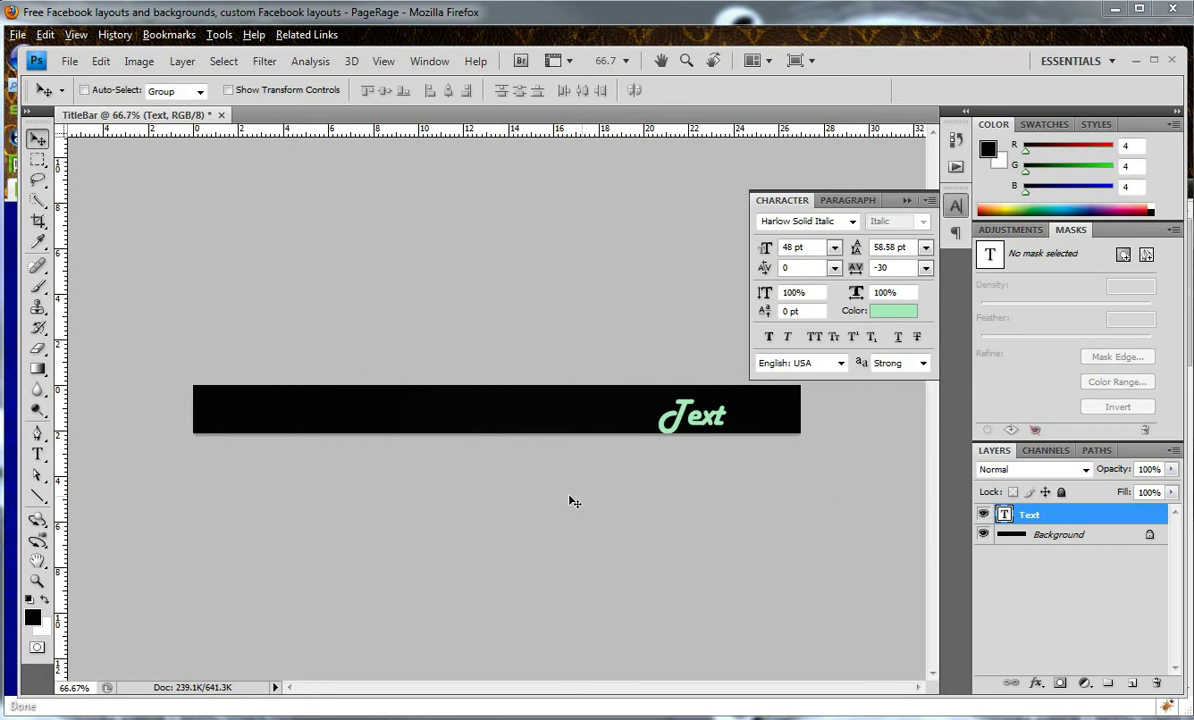
Switch to the browser and log in to PageRage with the saved user name and password.
key(alt+Tab)
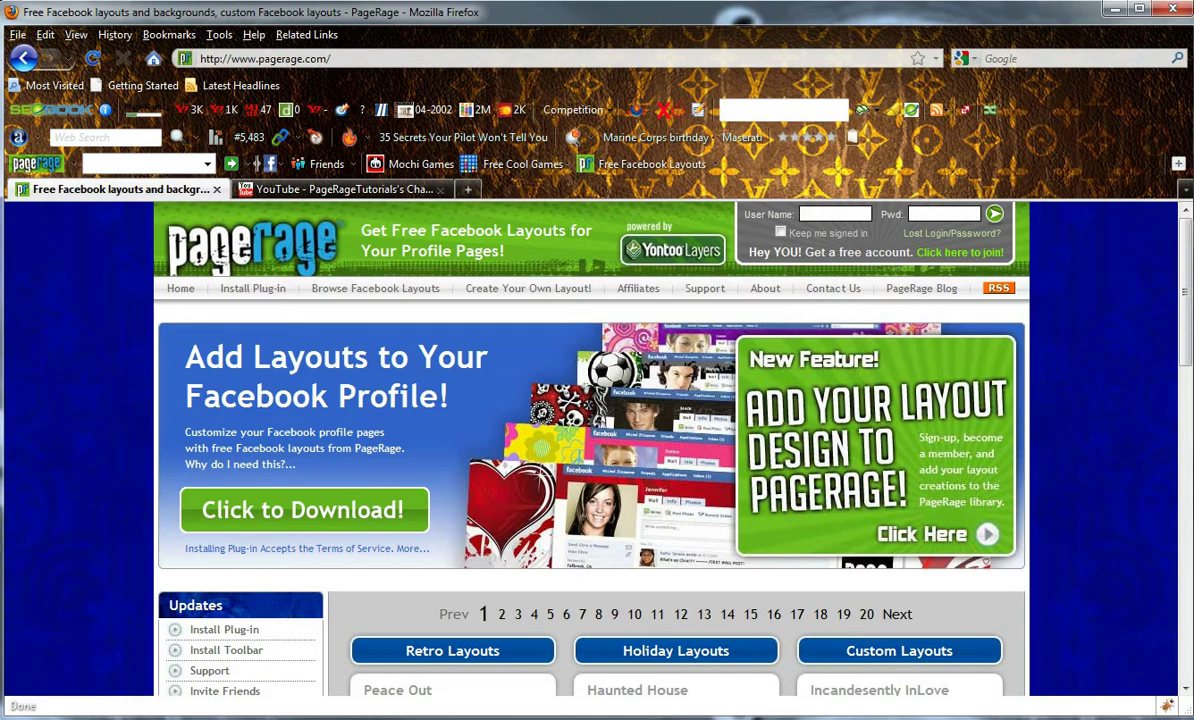
click(829, 210)
text(page)
key(Down)
key(Return)
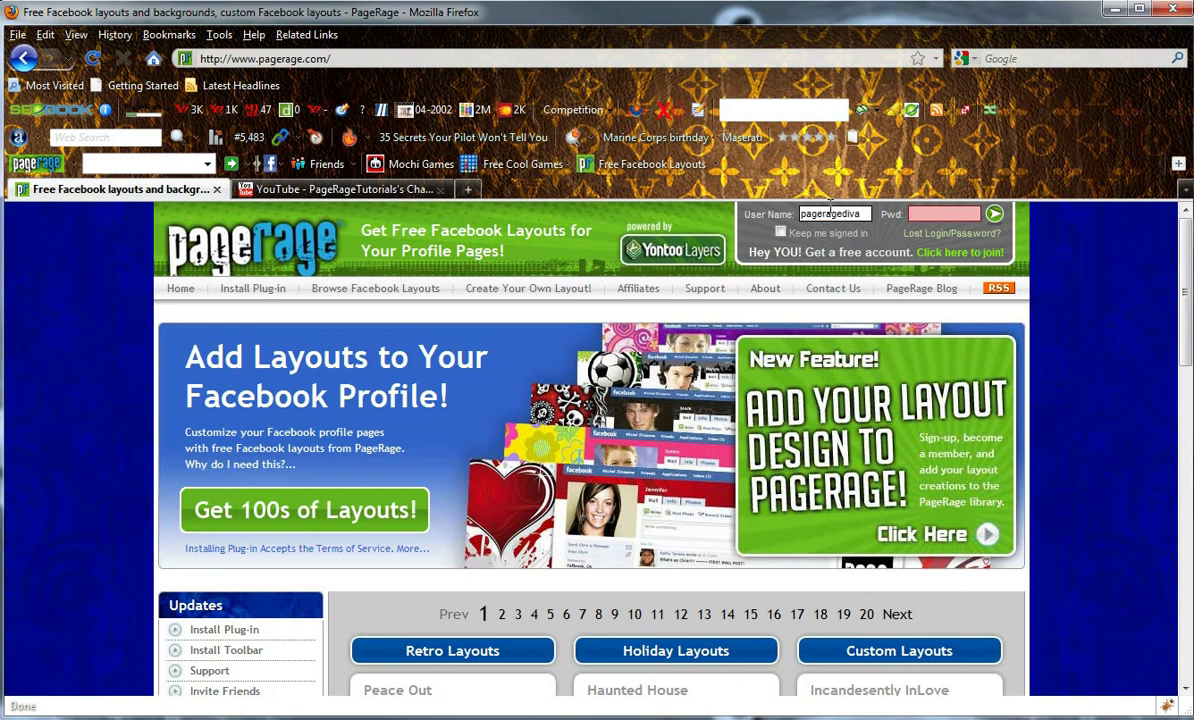
text(********)
key(Return)
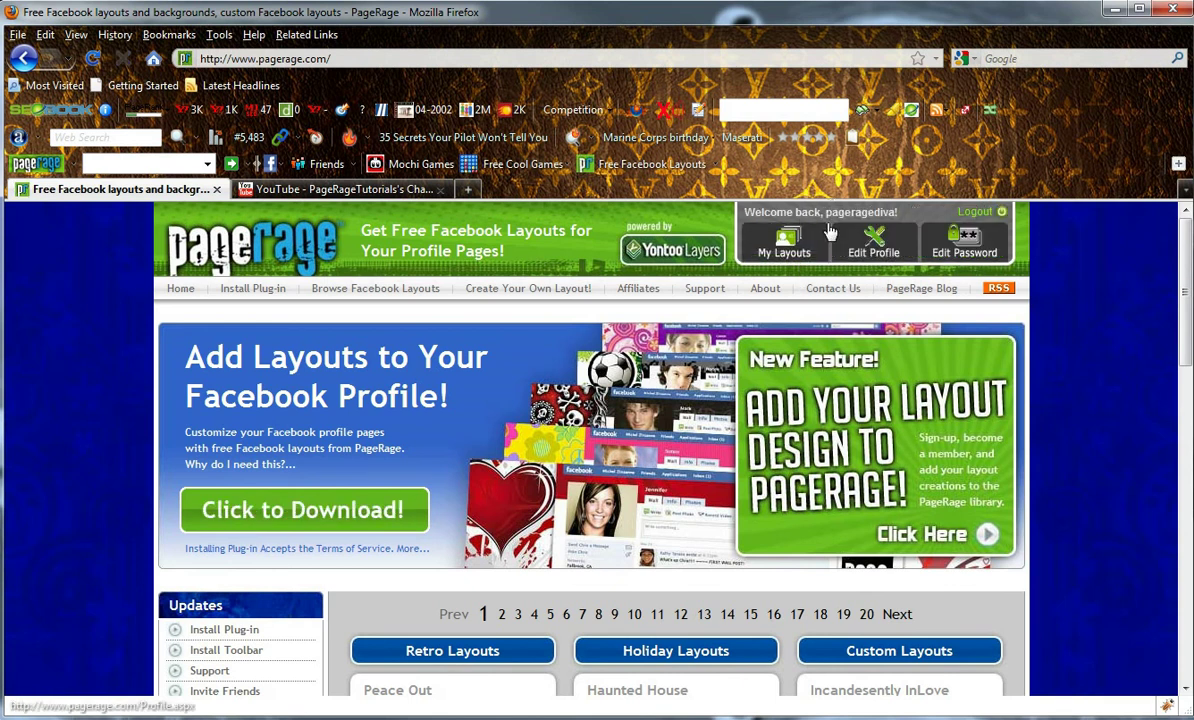
Start a new custom layout in My Layouts with a black background.
click(816, 254)
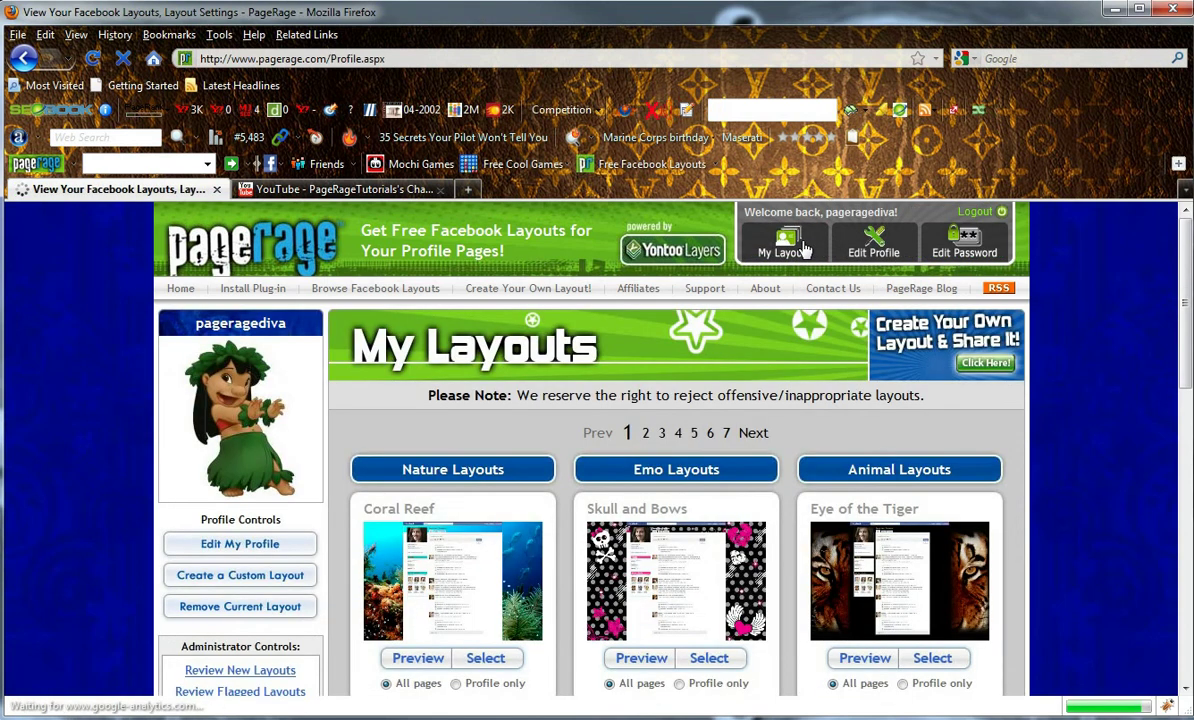
click(303, 584)
scroll(735, 468, down, 2)
scroll(806, 458, down, 3)
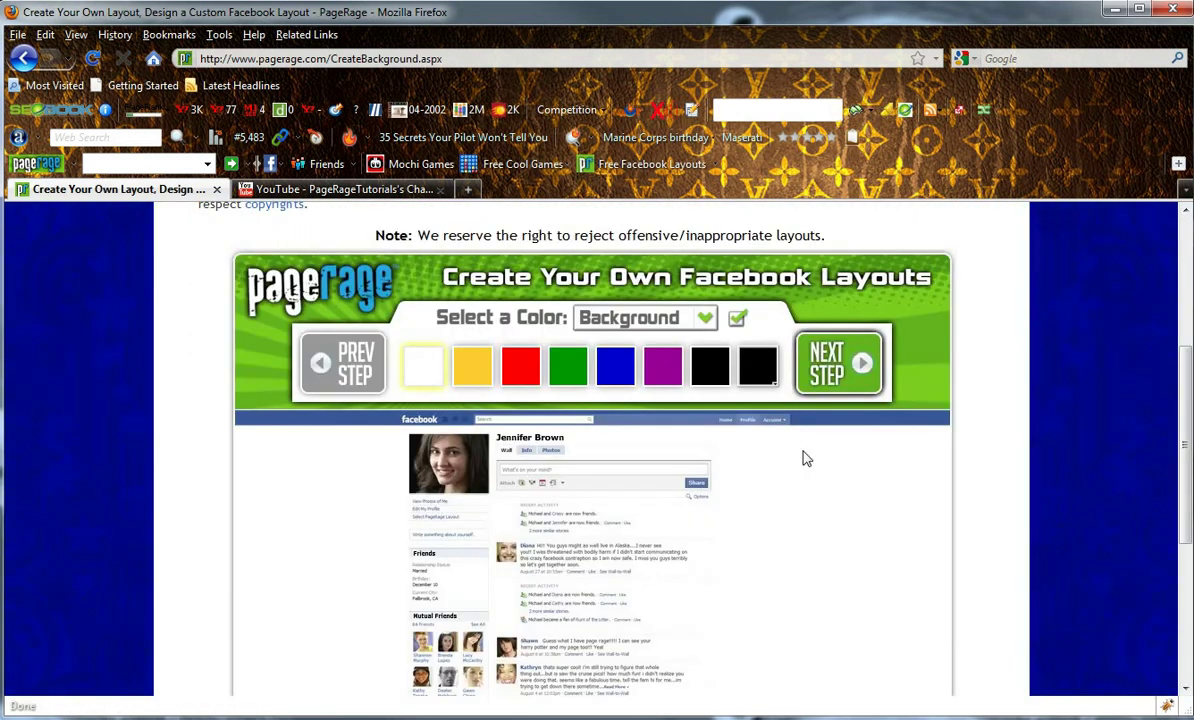
click(710, 365)
click(737, 318)
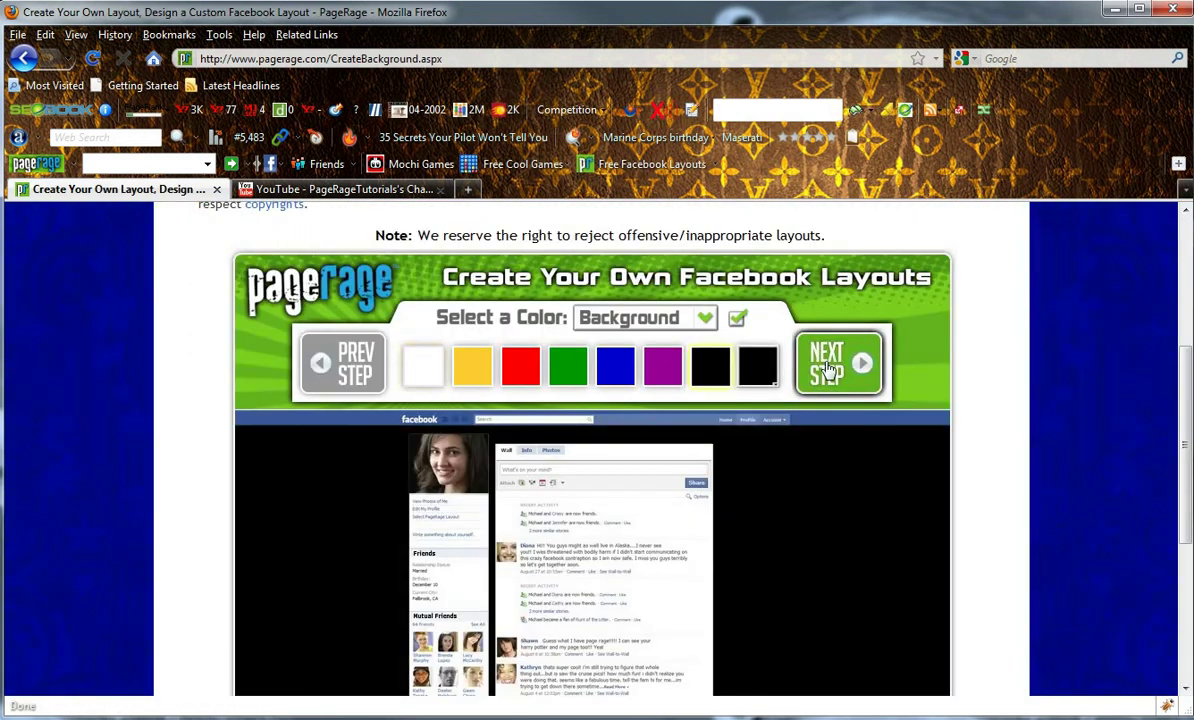
Choose Title Bar as the image slot for uploading TitleBar.jpg.
click(685, 320)
click(675, 342)
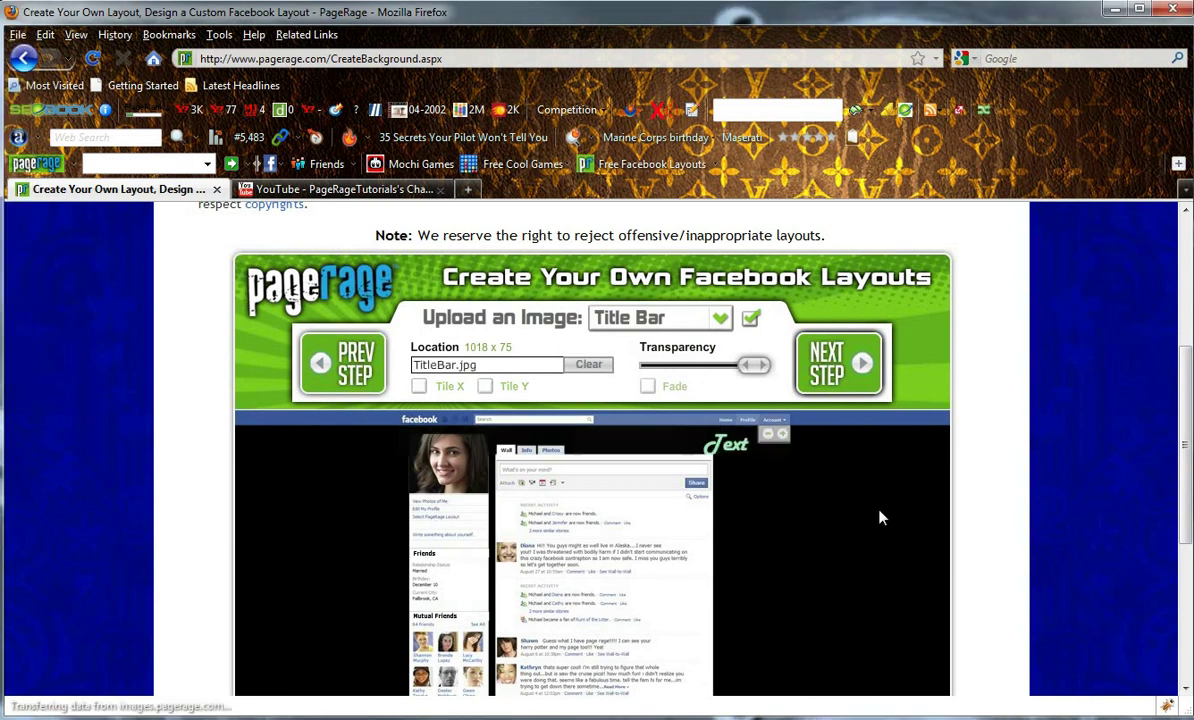
scroll(879, 517, down, 2)
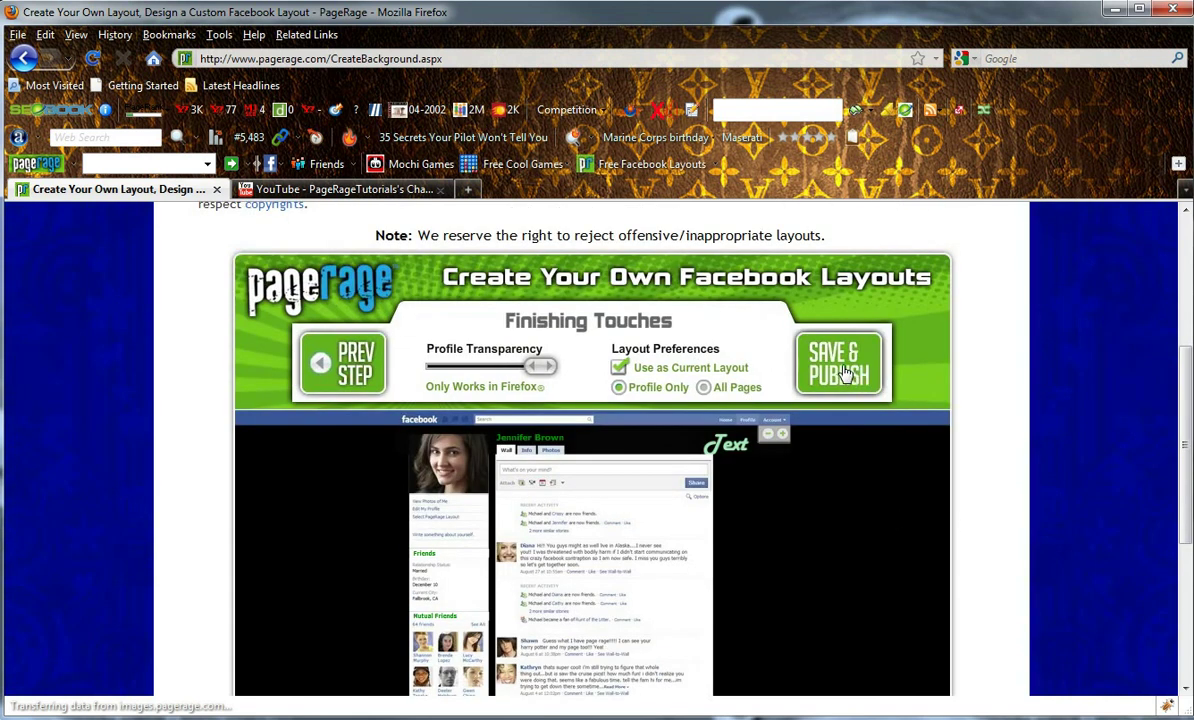
Save and publish the layout, ticking Submit to Public Gallery in Layout Info.
click(845, 372)
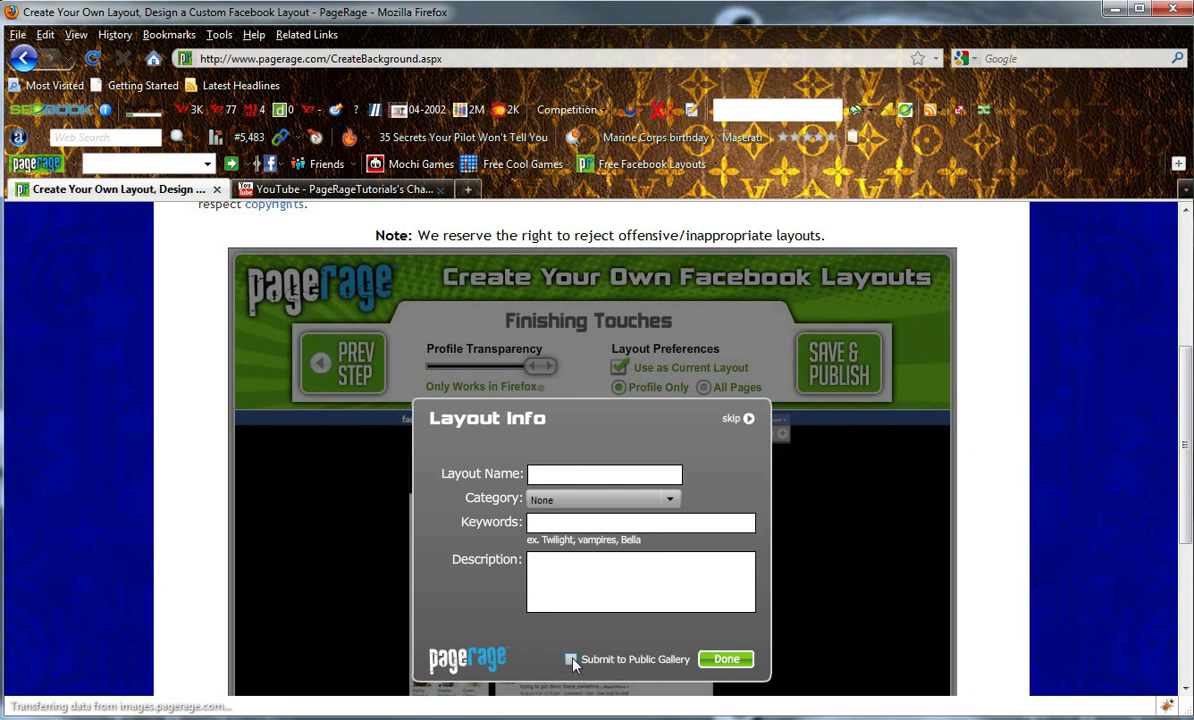
click(571, 660)
Switch to the PageRageTutorials YouTube channel tab.
click(410, 190)
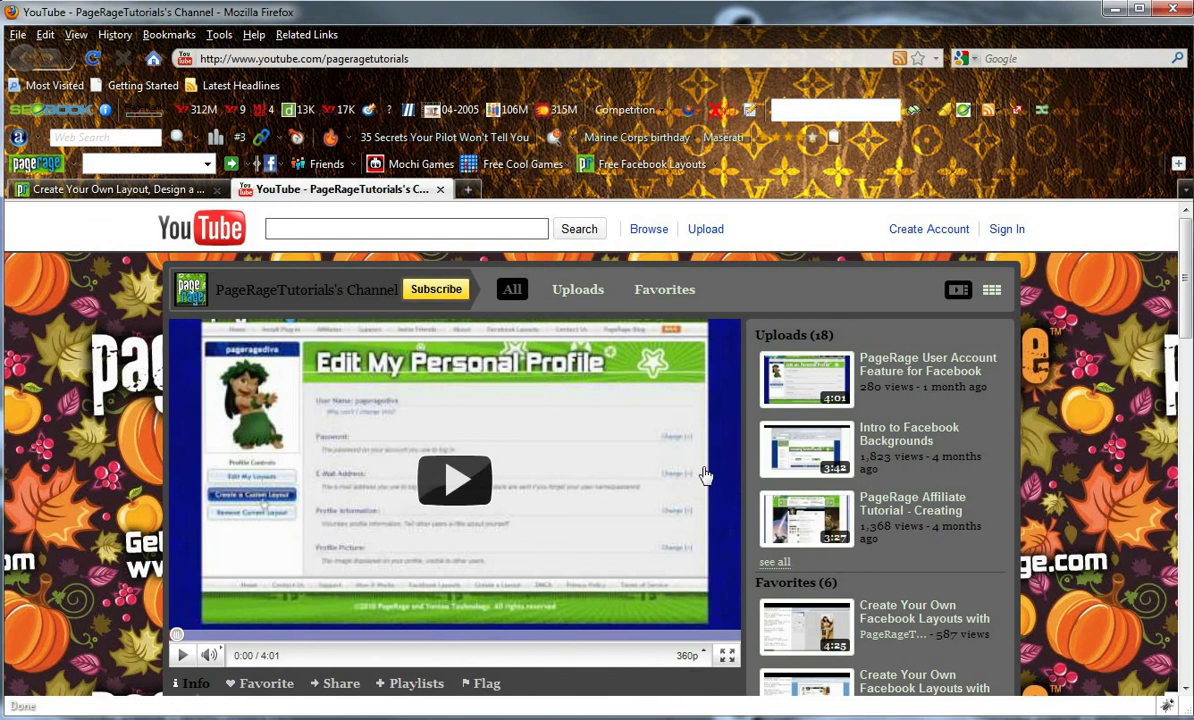